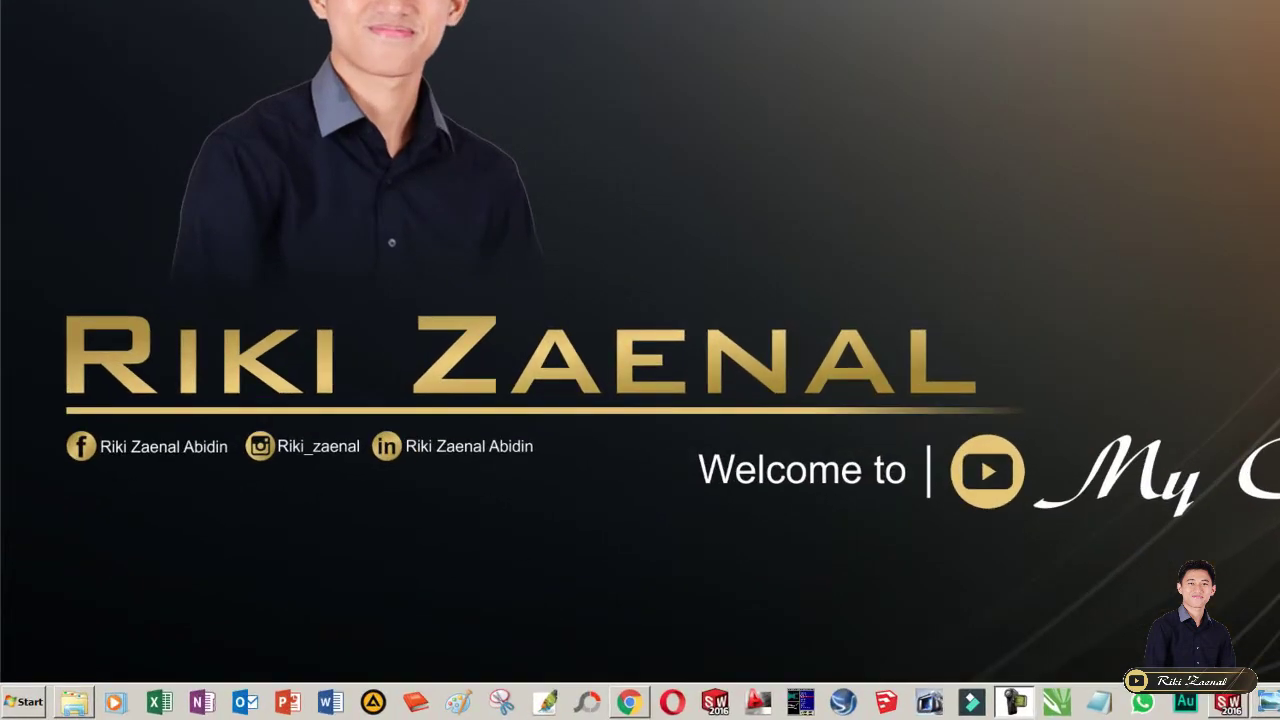
Step: Search the Start menu for 'solidw' and launch SOLIDWORKS 2016 x64 Edition
{"action": "key", "text": "super"}
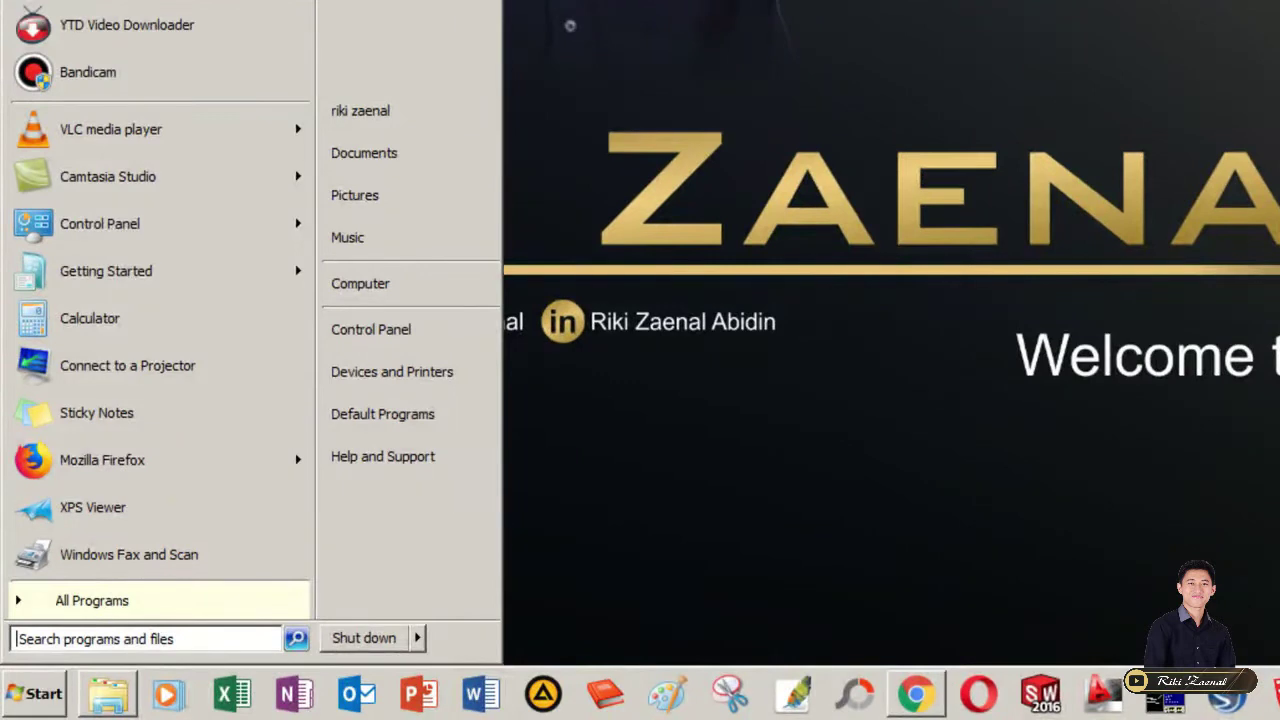
{"action": "type", "text": "solidw"}
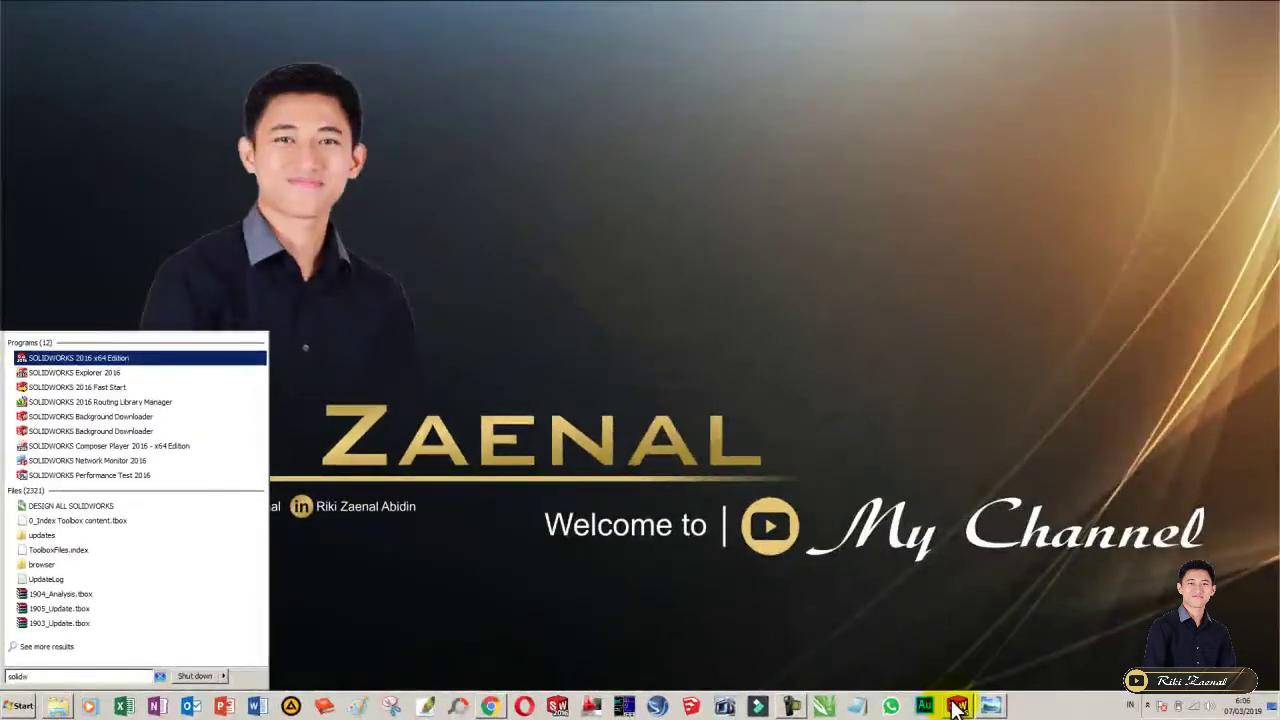
{"action": "left_click", "coordinate": [955, 706]}
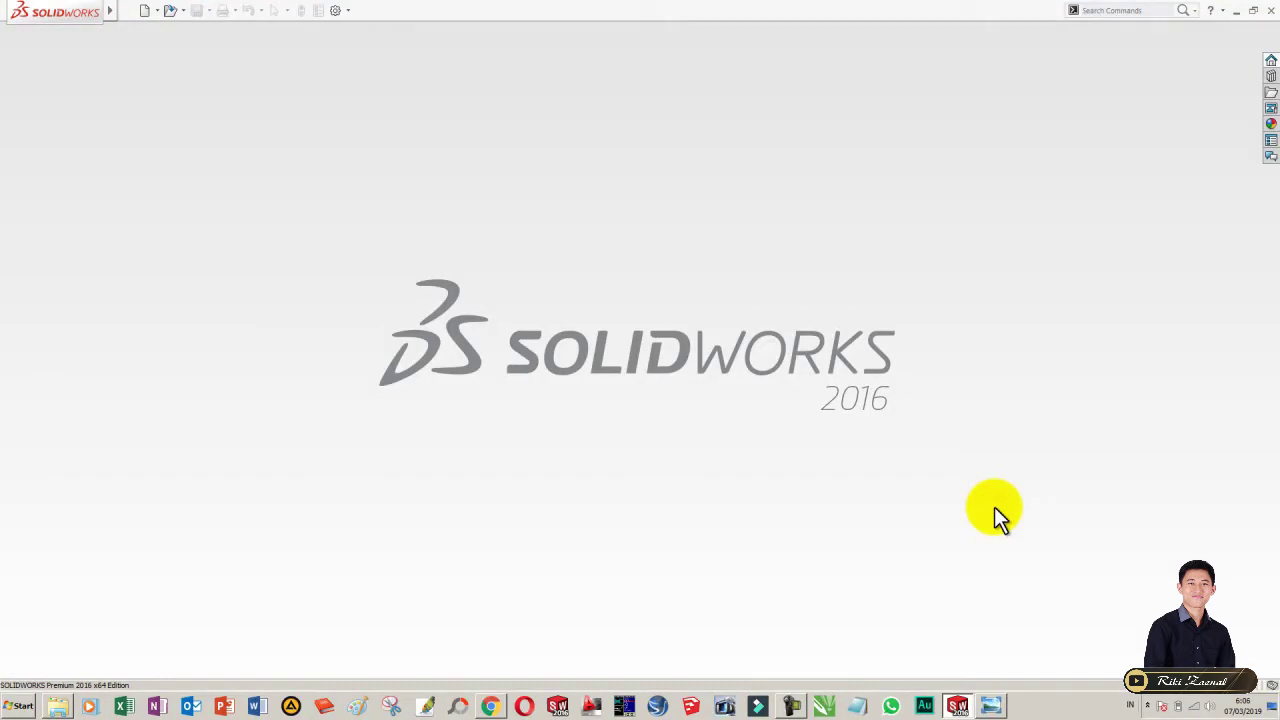
{"action": "left_click", "coordinate": [337, 11]}
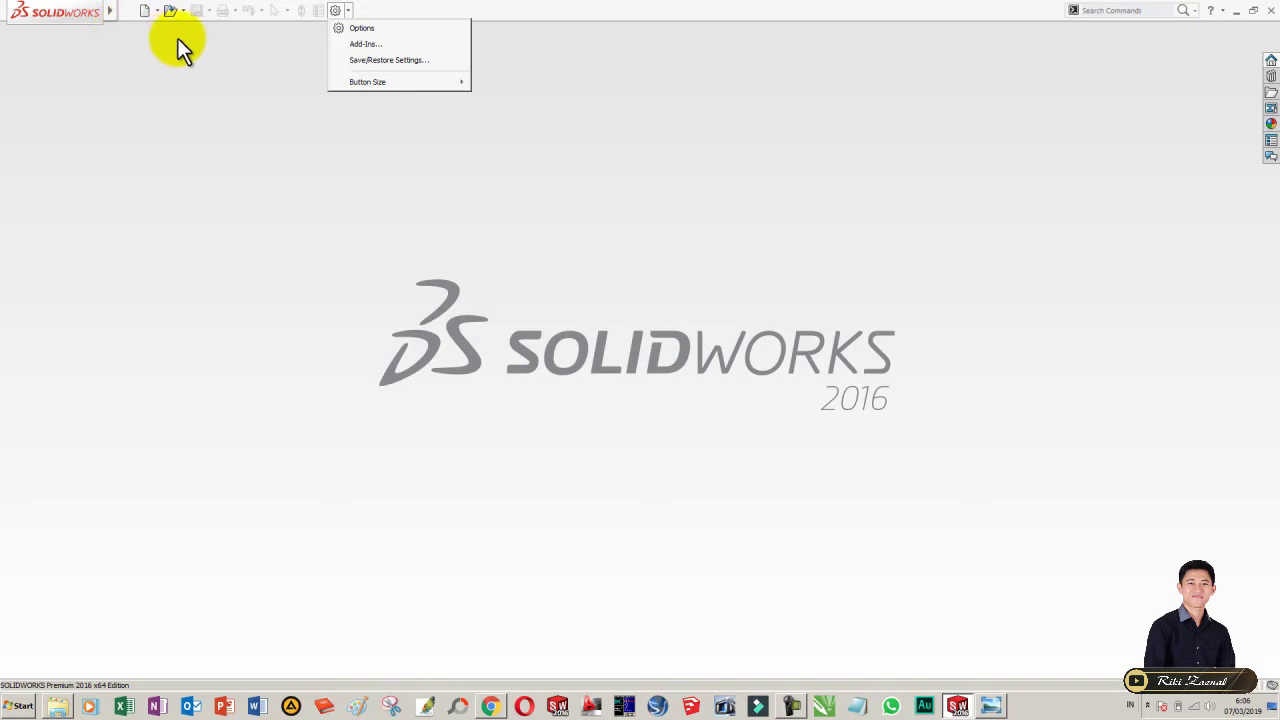
{"action": "left_click", "coordinate": [158, 16]}
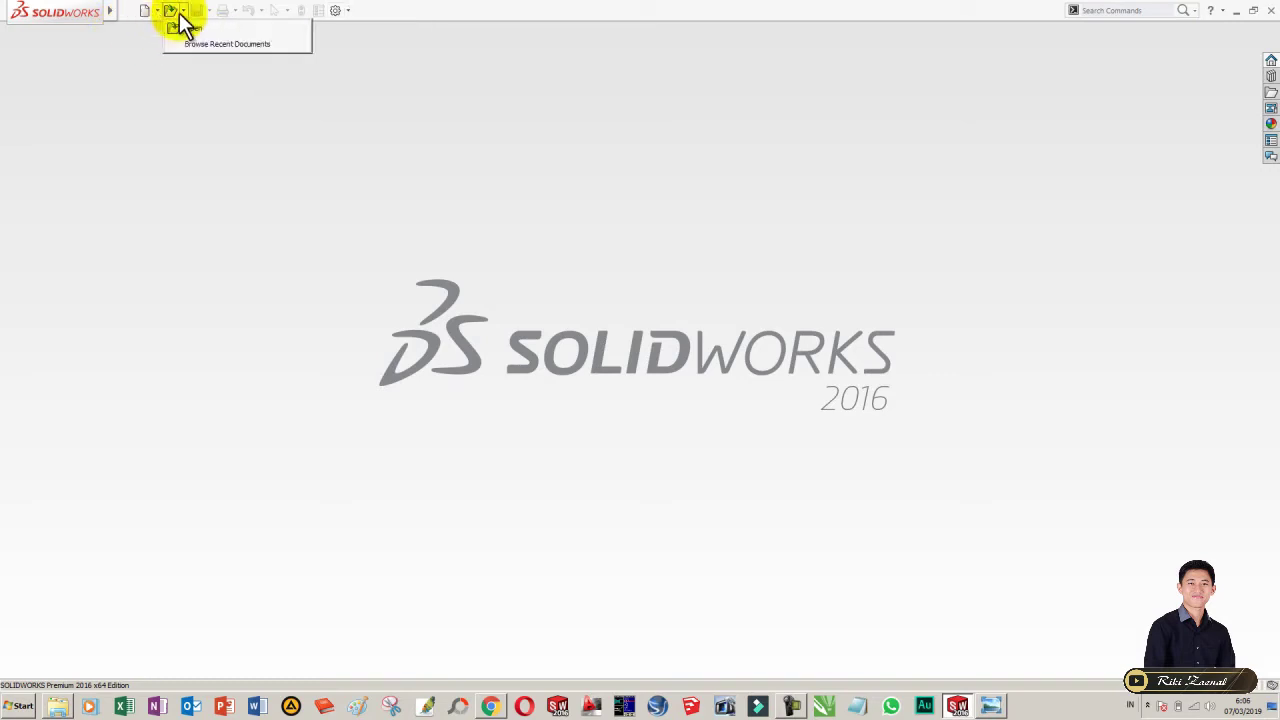
{"action": "left_click", "coordinate": [338, 12]}
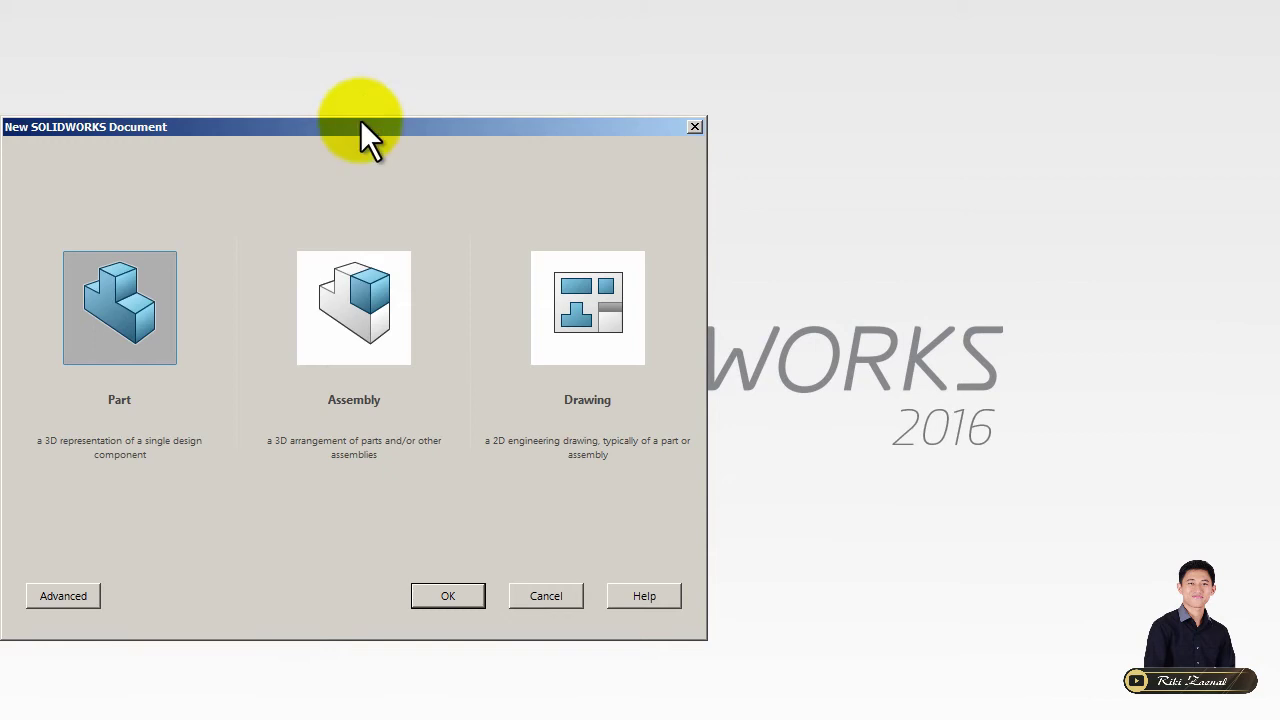
Step: Move the New SOLIDWORKS Document dialog by its title bar
{"action": "mouse_move", "coordinate": [360, 120]}
{"action": "left_mouse_down"}
{"action": "mouse_move", "coordinate": [450, 125]}
{"action": "mouse_move", "coordinate": [643, 103]}
{"action": "left_mouse_up"}
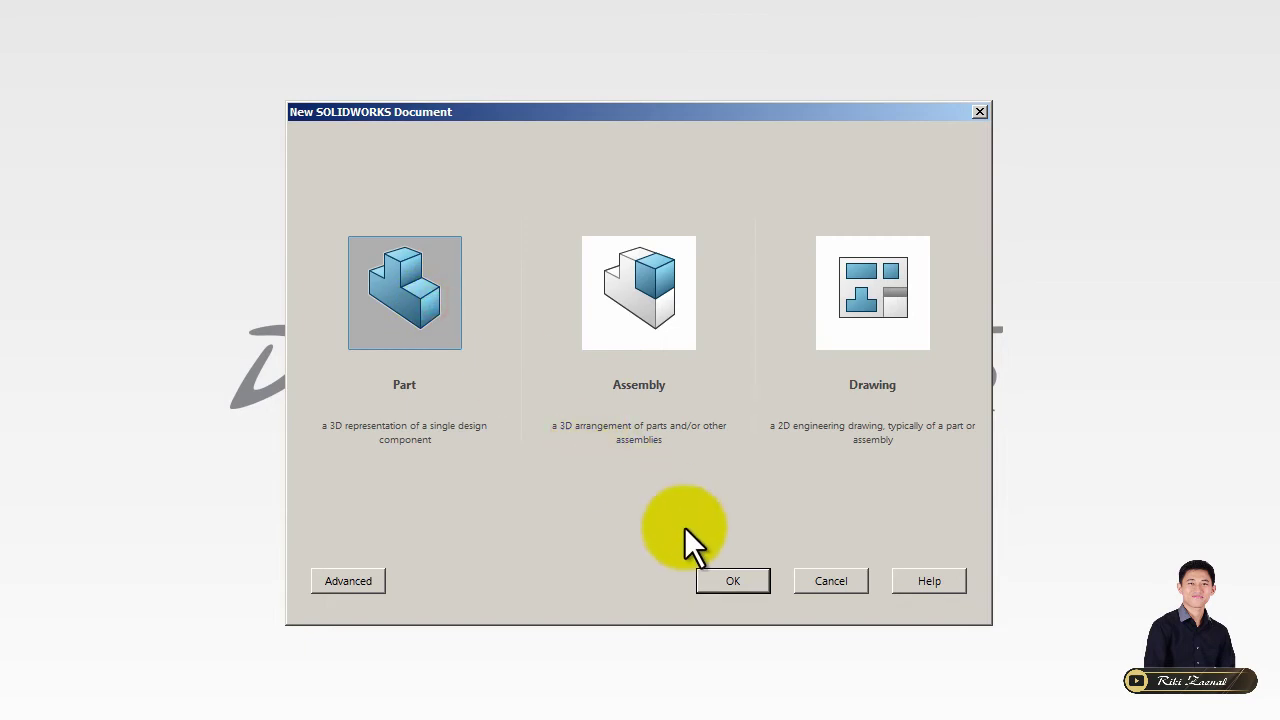
Step: Confirm the Part template to create the blank part document Part4
{"action": "left_click", "coordinate": [726, 576]}
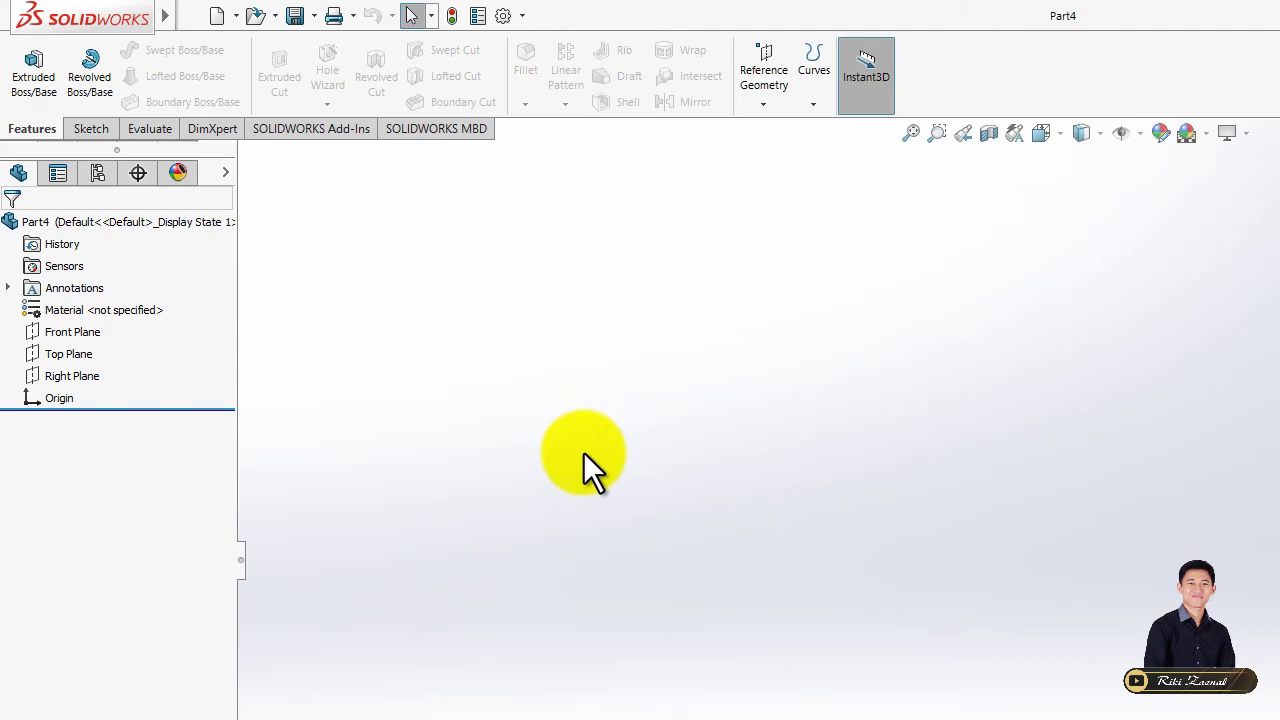
{"action": "mouse_move", "coordinate": [82, 17]}
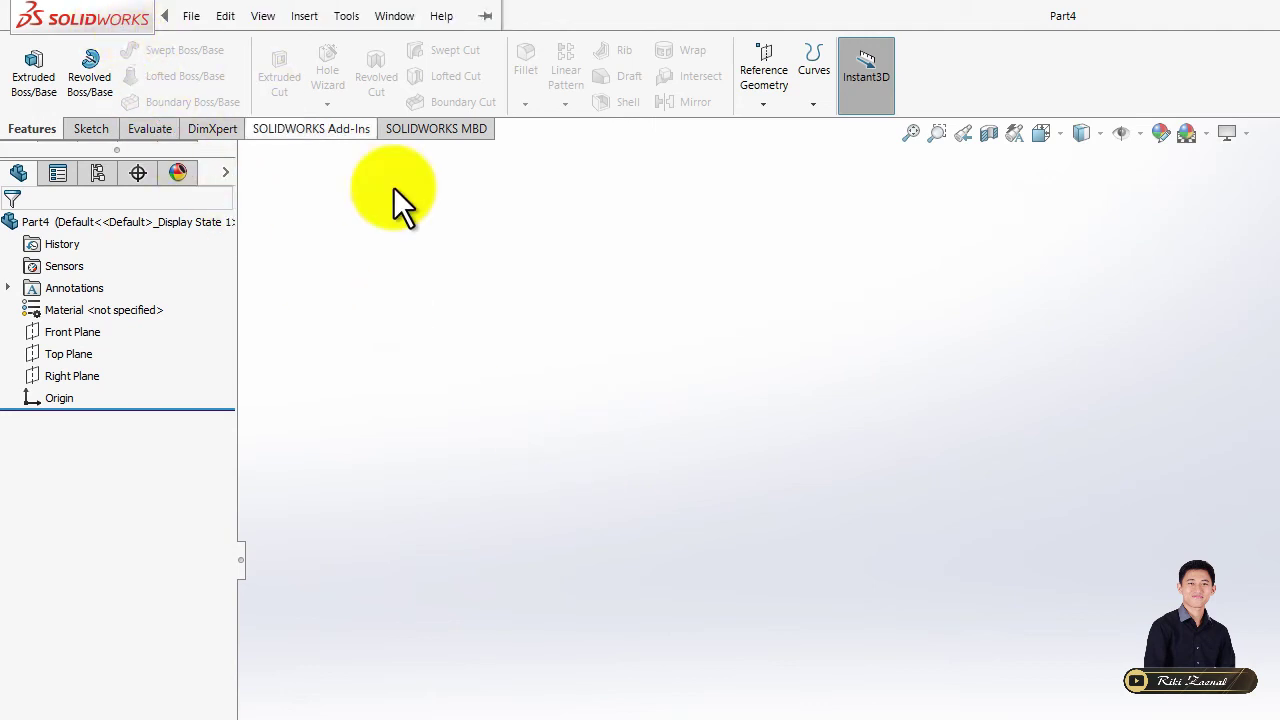
Step: Pin the SOLIDWORKS main menu bar so it stays visible
{"action": "left_click", "coordinate": [426, 249]}
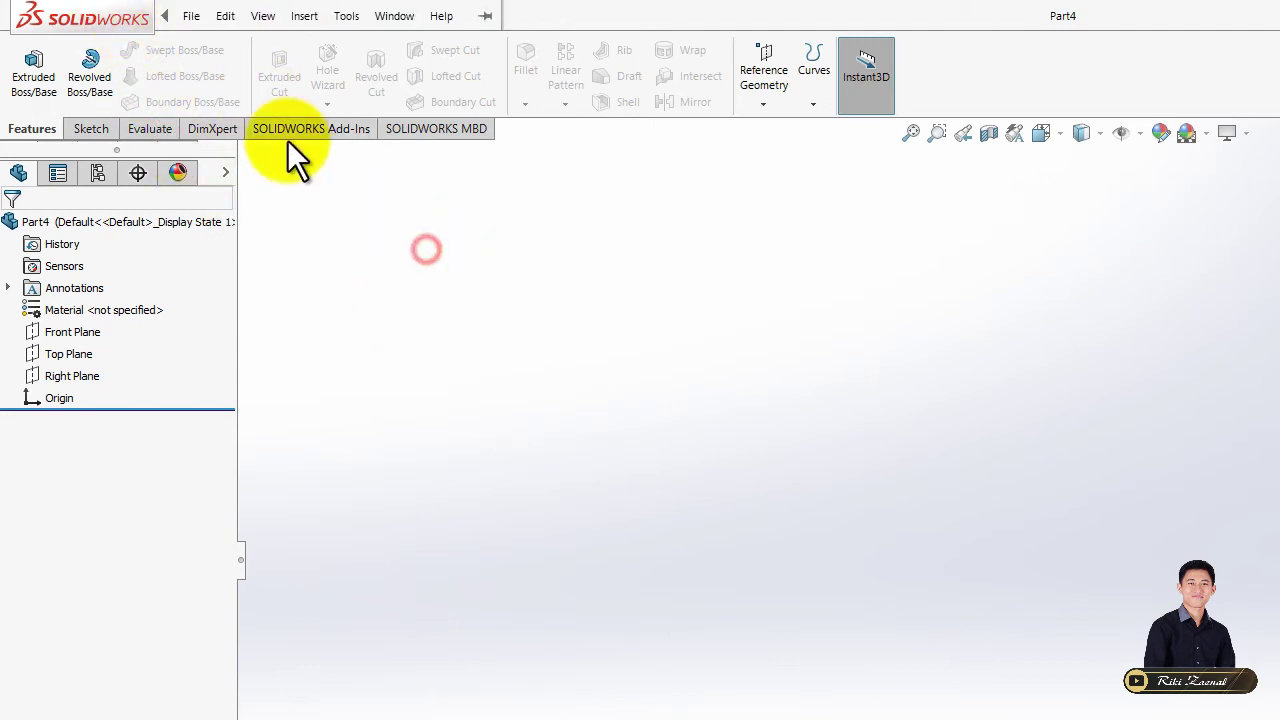
{"action": "left_click", "coordinate": [165, 12]}
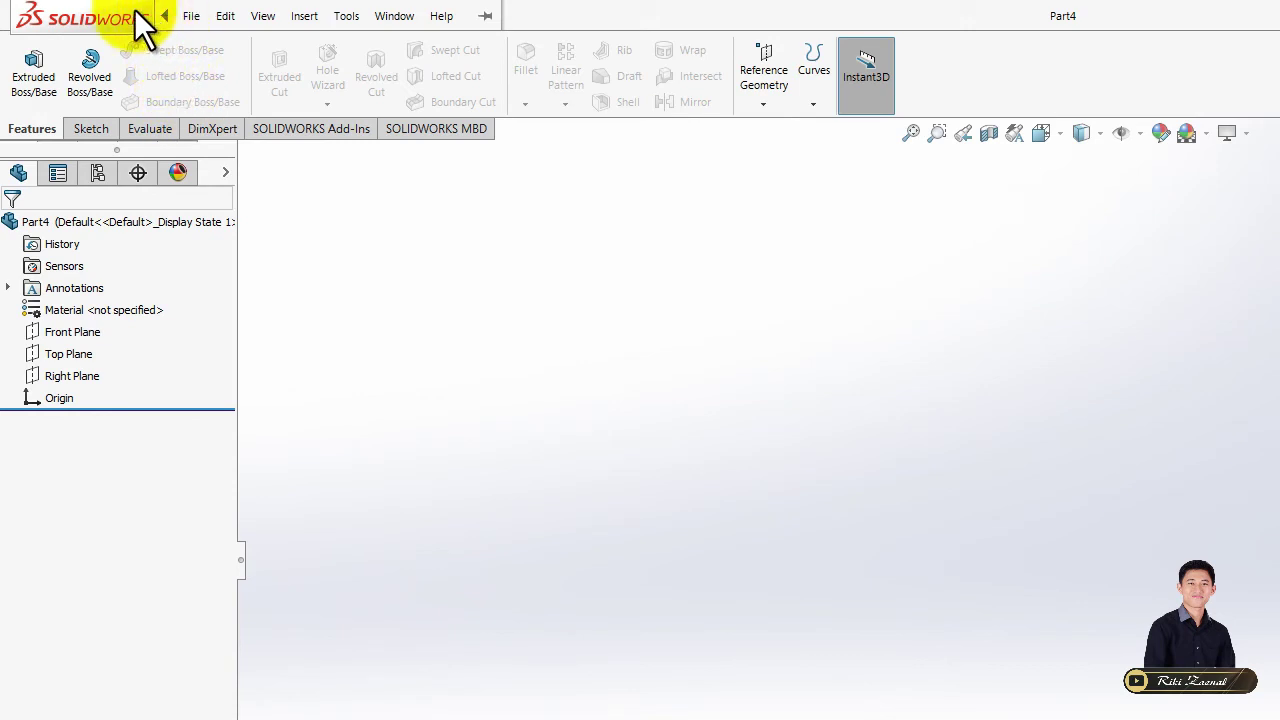
{"action": "left_click", "coordinate": [128, 12]}
{"action": "left_click", "coordinate": [500, 312]}
{"action": "left_click", "coordinate": [166, 16]}
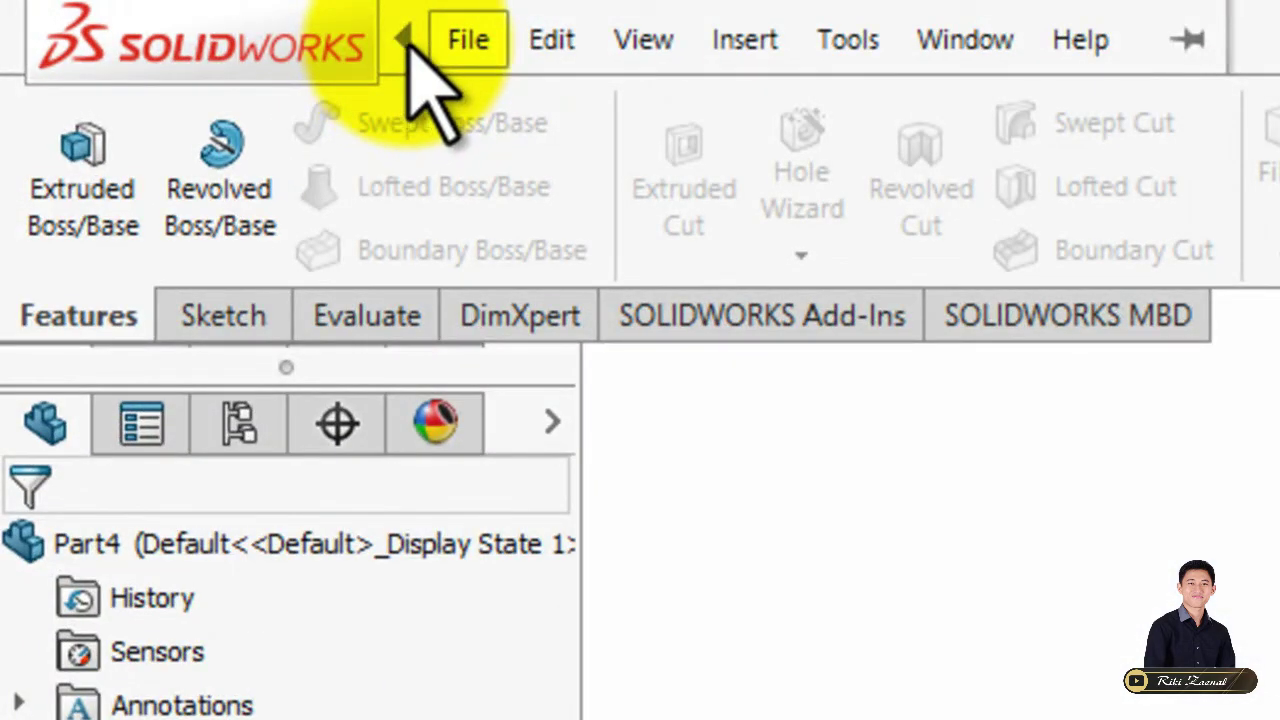
Step: Browse the File, Edit, View, Insert, Tools, Window and Help menus, then close them
{"action": "left_click", "coordinate": [412, 40]}
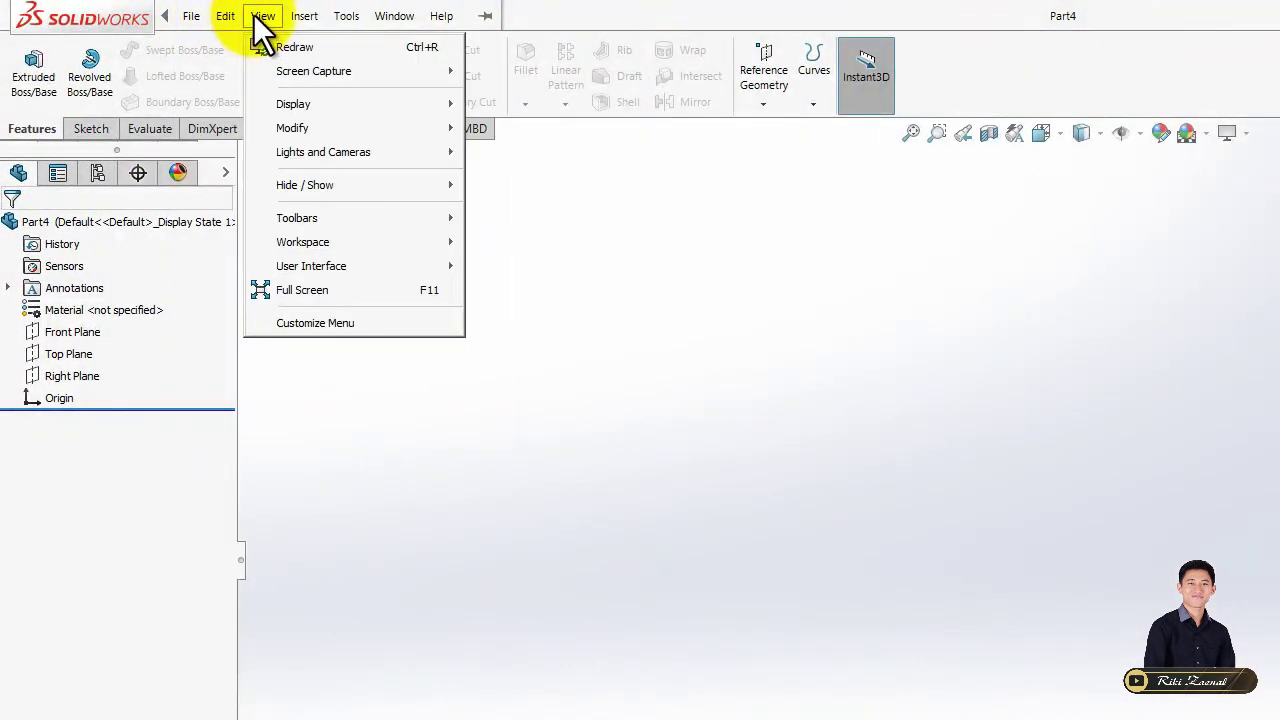
{"action": "left_click", "coordinate": [292, 16]}
{"action": "mouse_move", "coordinate": [394, 16]}
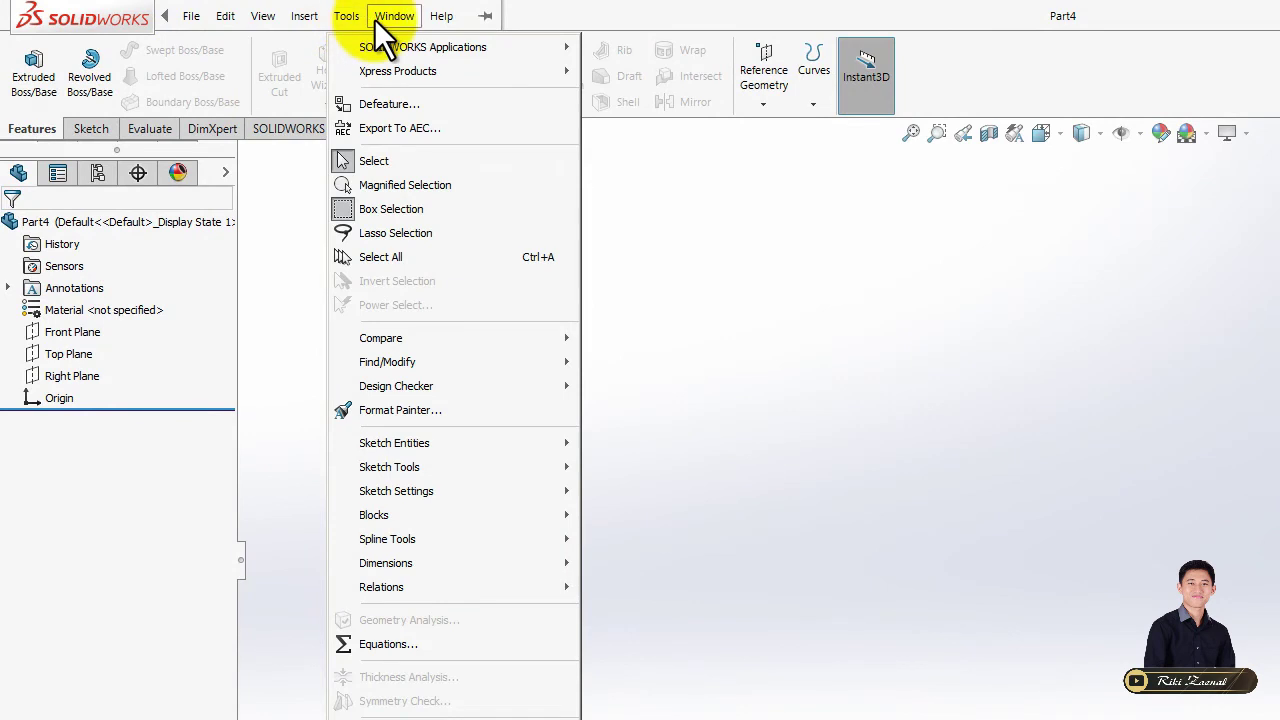
{"action": "mouse_move", "coordinate": [441, 16]}
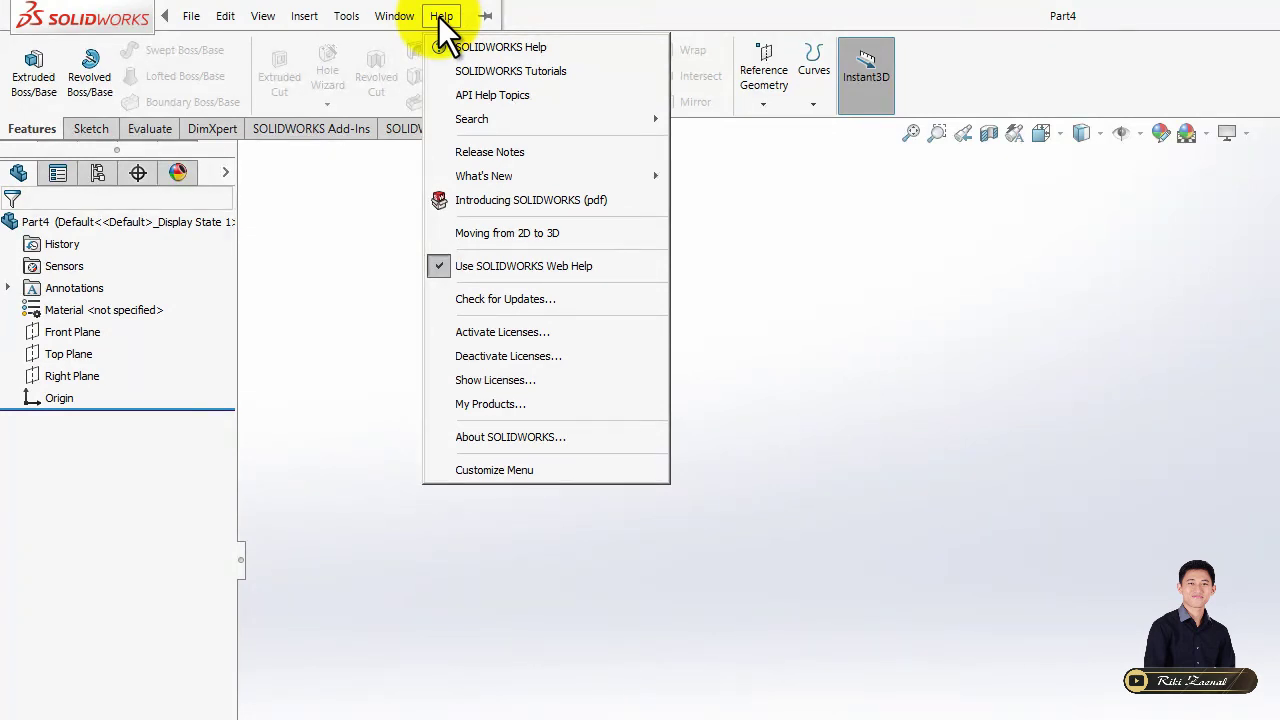
{"action": "left_click", "coordinate": [870, 245]}
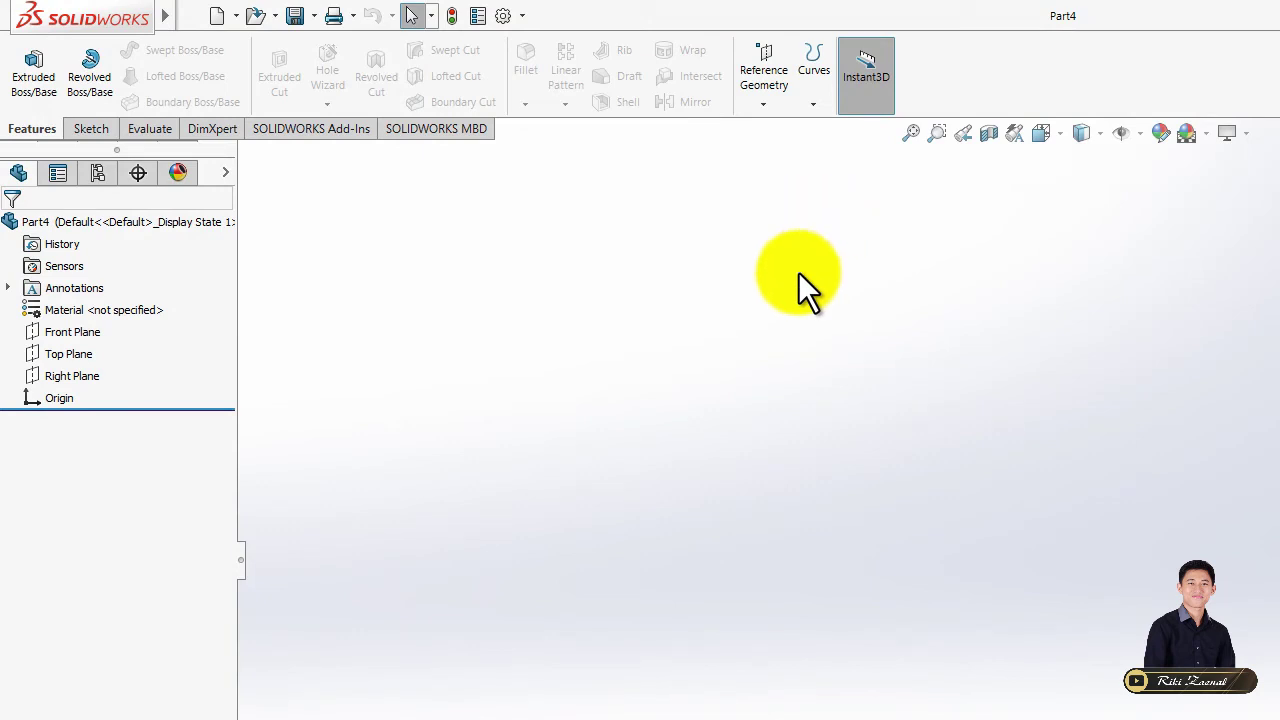
{"action": "left_click", "coordinate": [755, 399]}
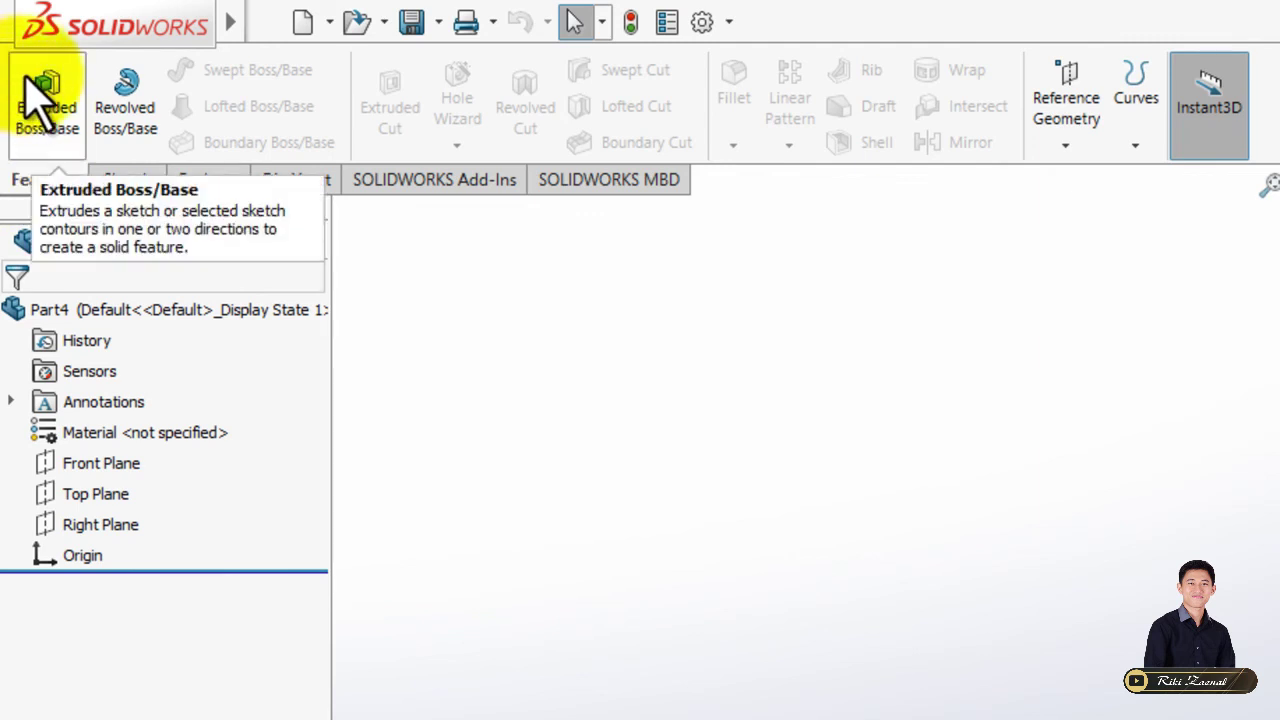
Step: Cycle through the Features, Sketch, Evaluate, DimXpert, Add-Ins and MBD CommandManager tabs
{"action": "left_click", "coordinate": [42, 182]}
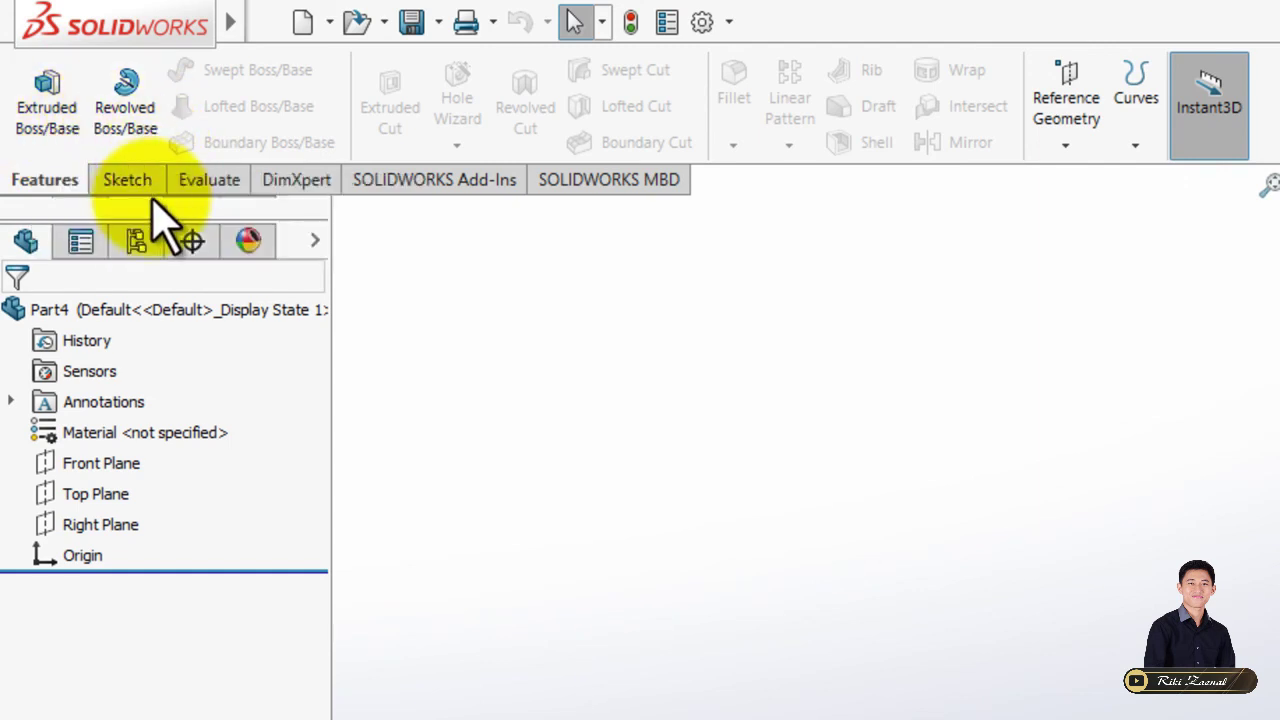
{"action": "left_click", "coordinate": [130, 182]}
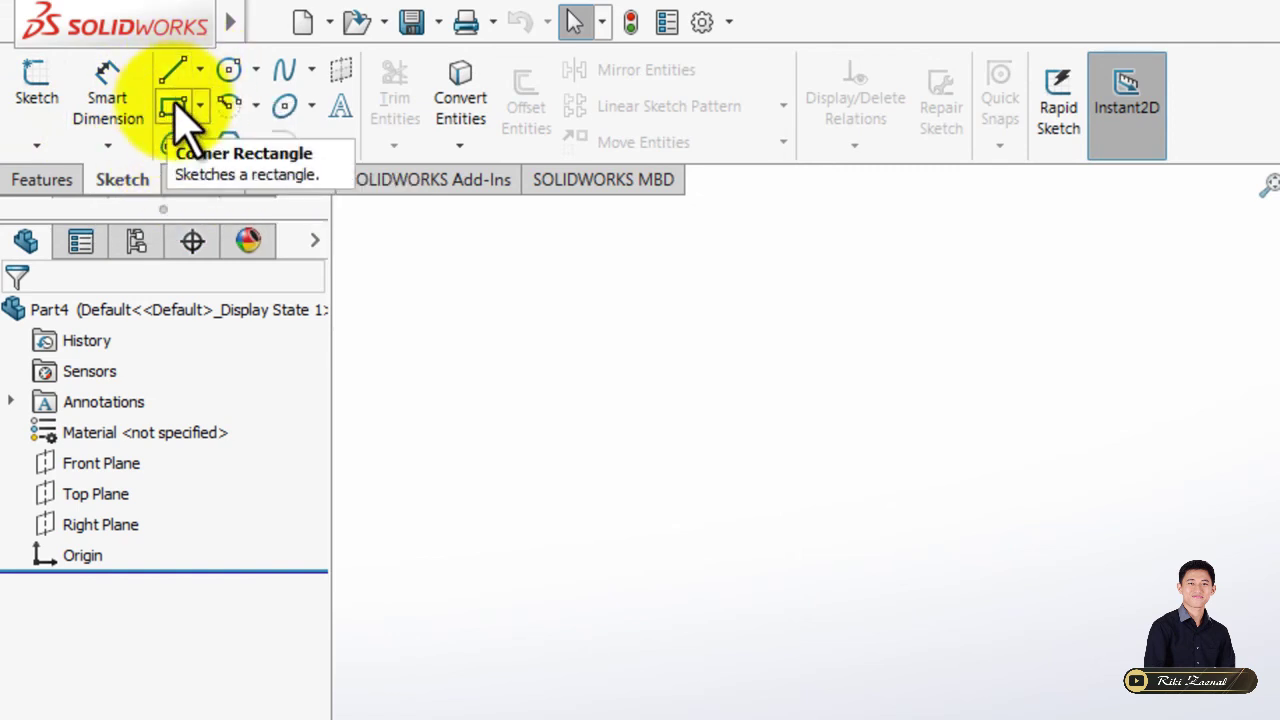
{"action": "left_click", "coordinate": [210, 185]}
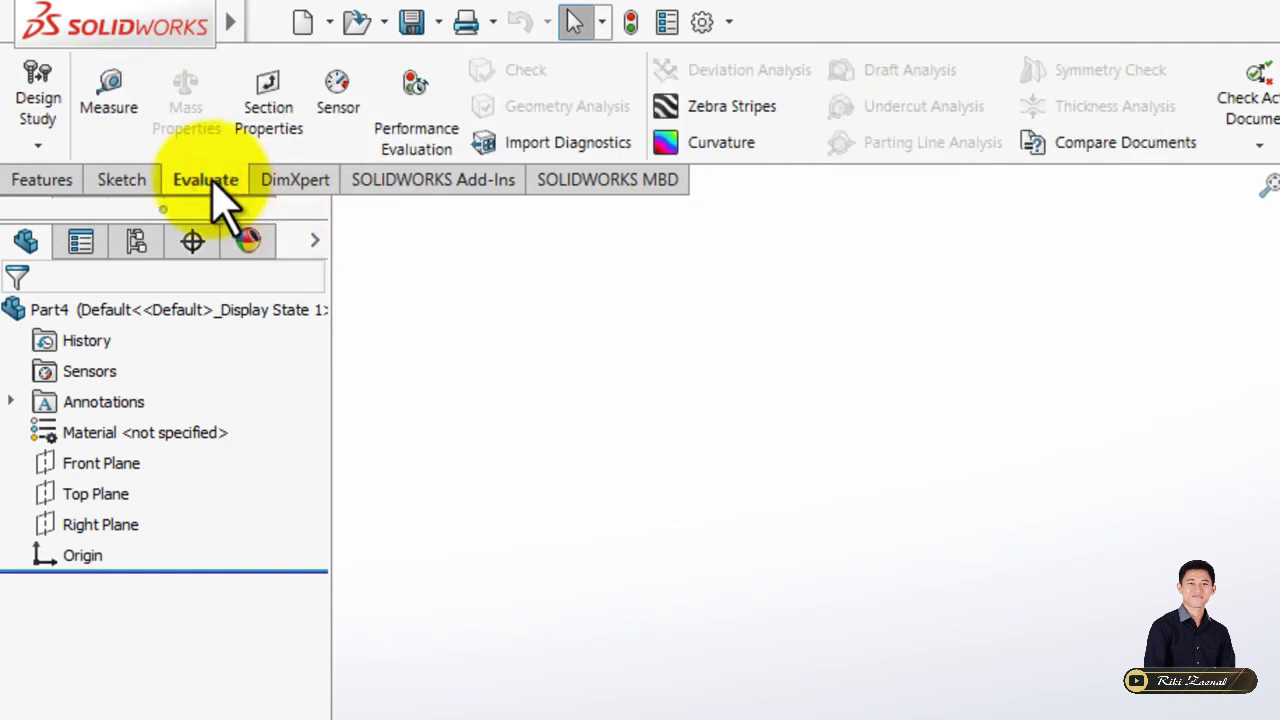
{"action": "left_click", "coordinate": [289, 178]}
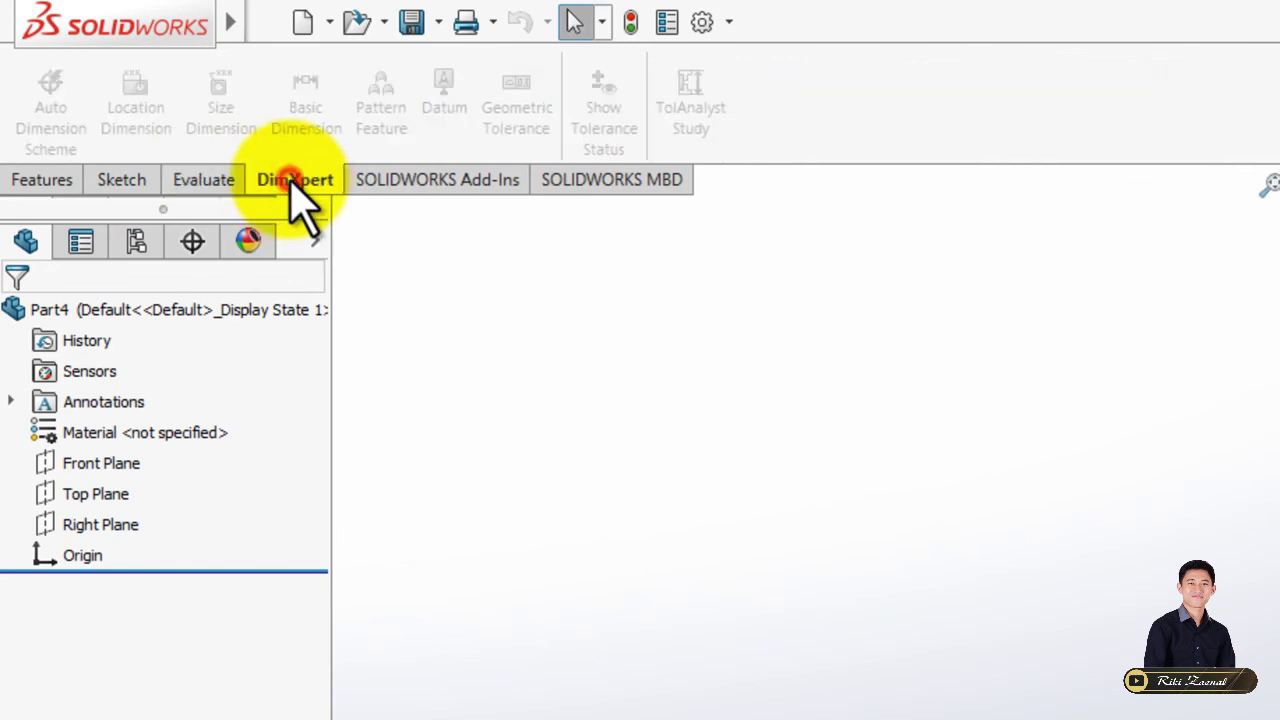
{"action": "left_click", "coordinate": [398, 180]}
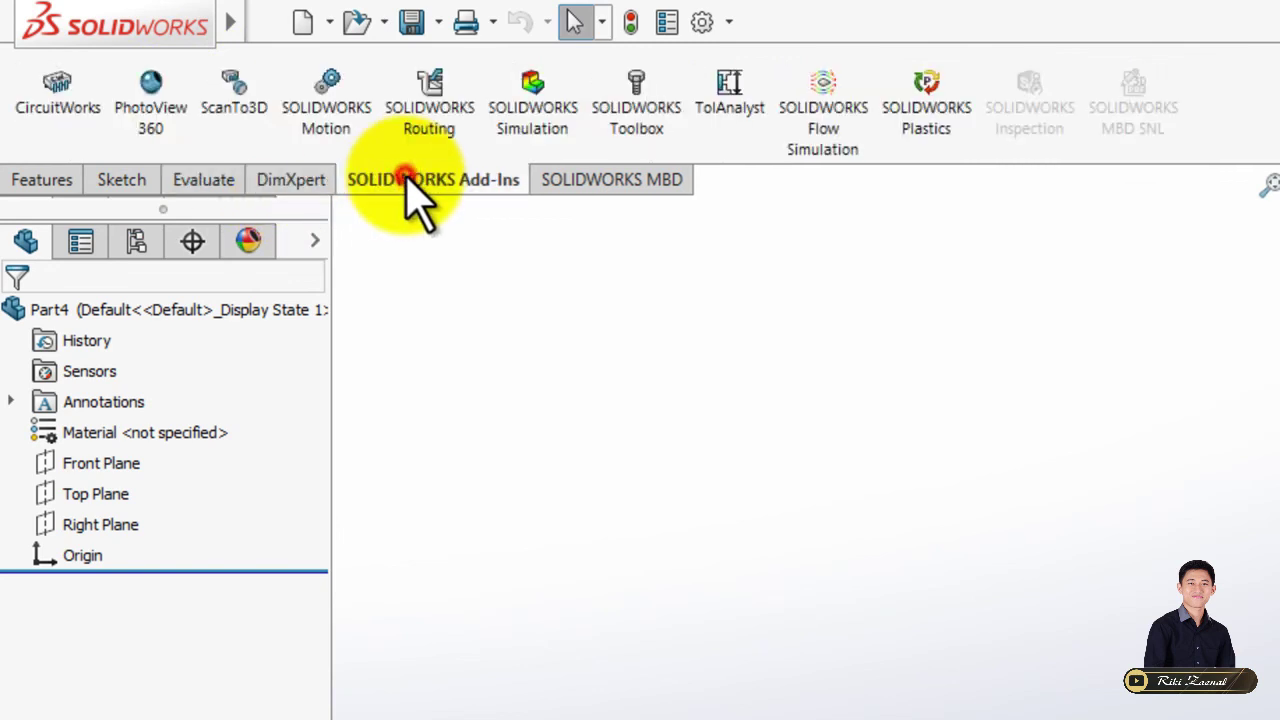
{"action": "left_click", "coordinate": [600, 190]}
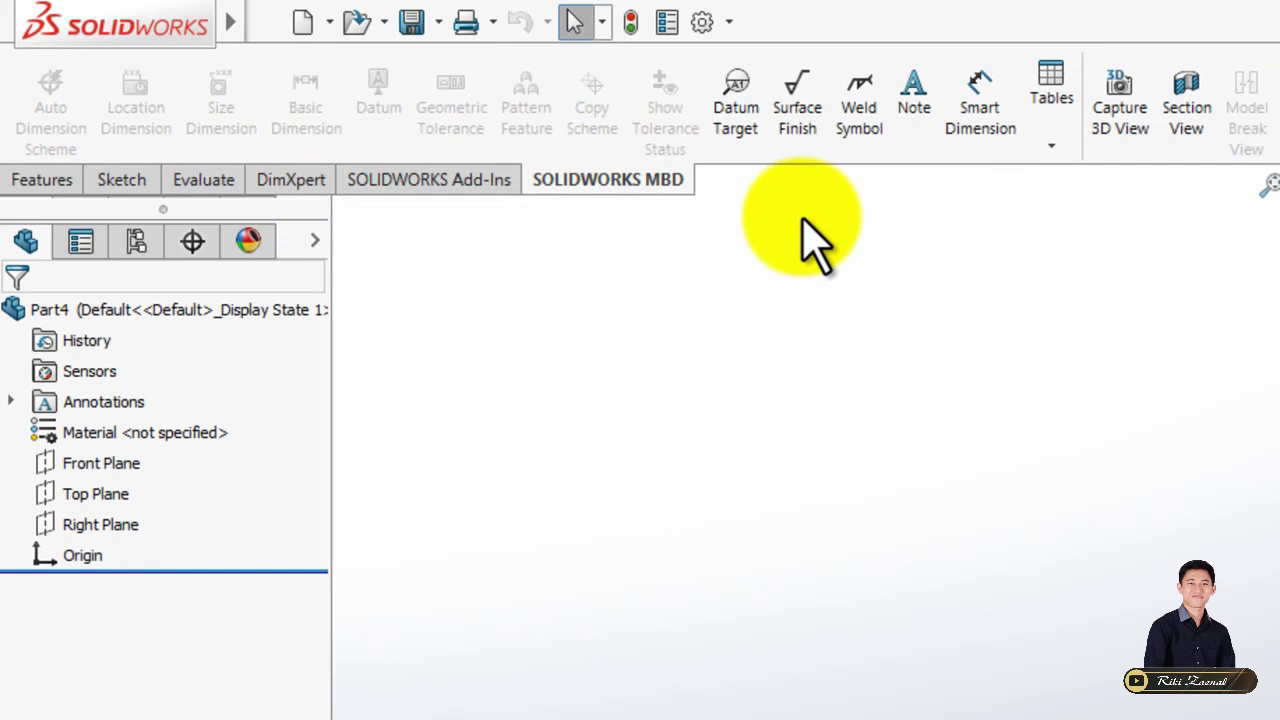